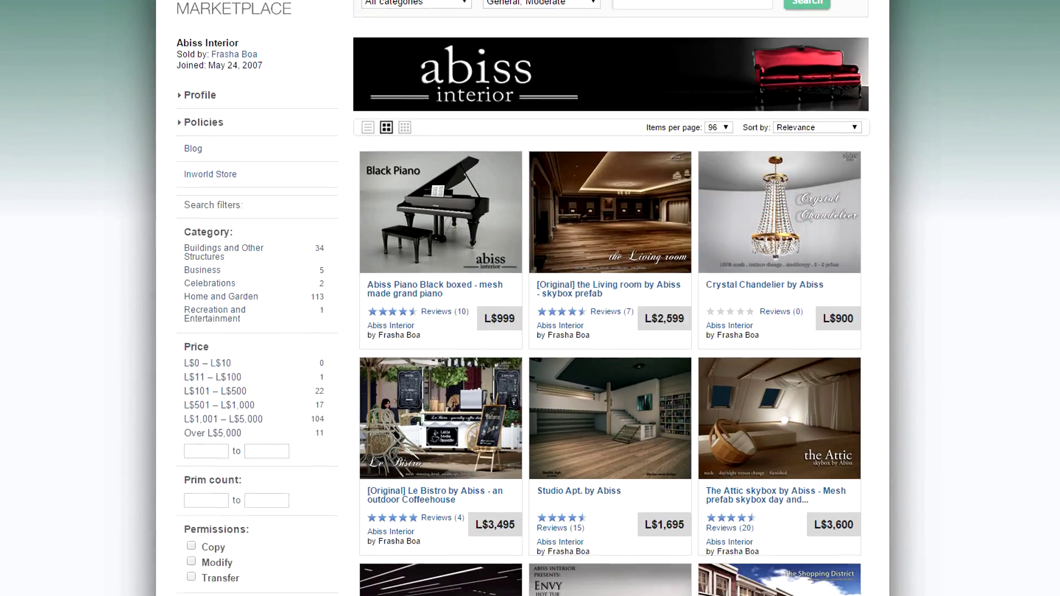
Open The Attic skybox by Abiss product page from the store listings
scroll(786, 124, "down", 5)
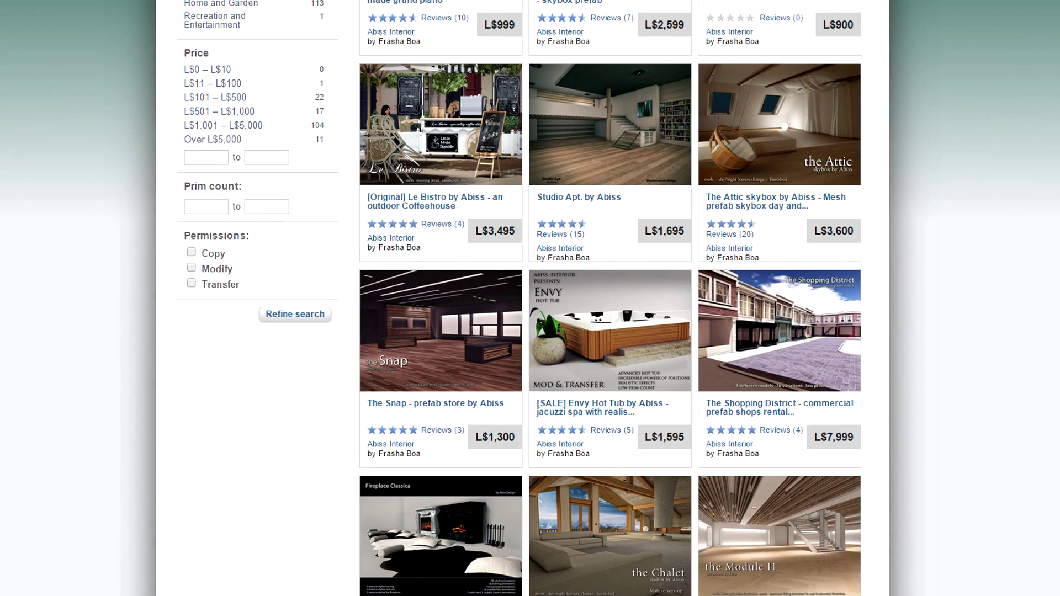
left_click(786, 124)
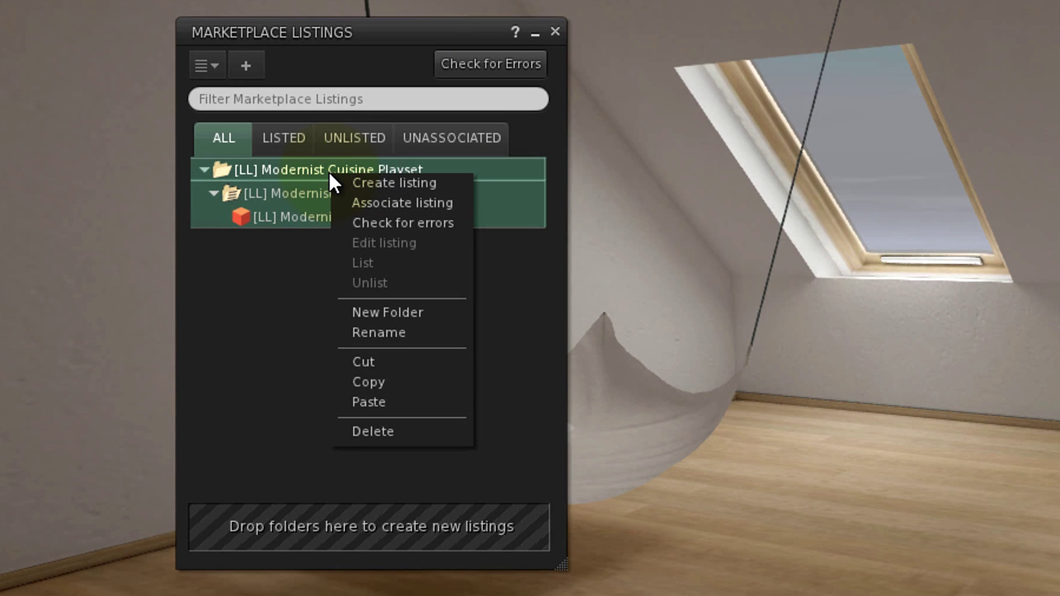
Create a listing from the Modernist Cuisine Playset folder and activate its version folder
left_click(444, 187)
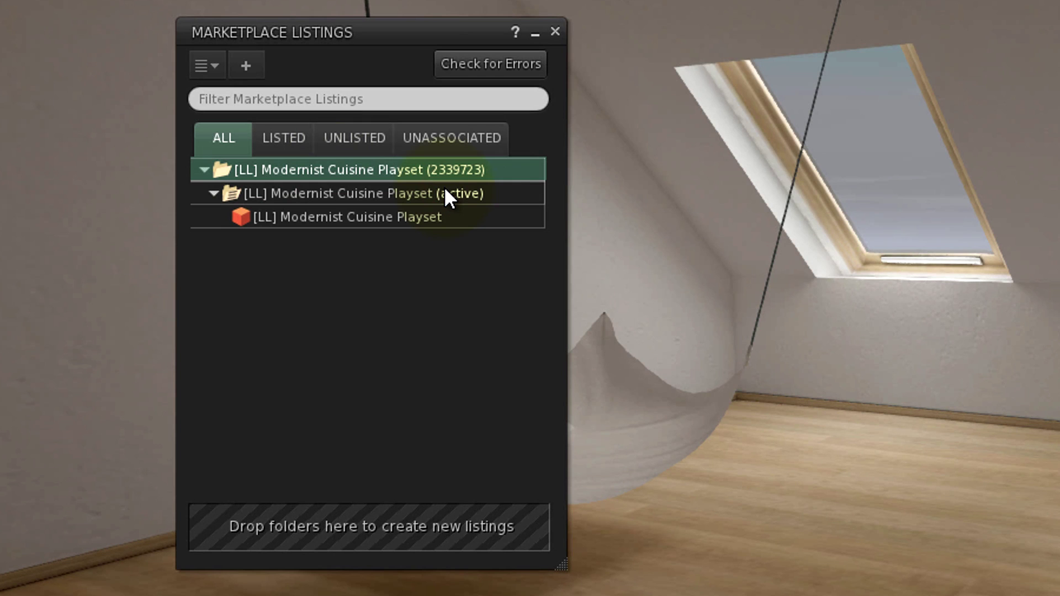
left_click(508, 250)
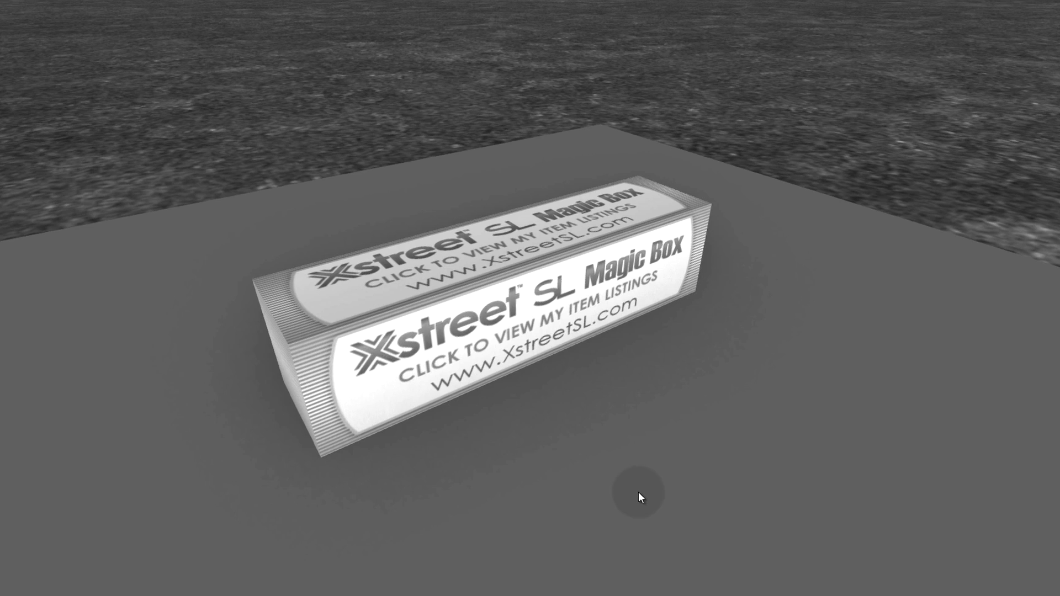
Delete the Xstreet SL Magic Box object from the ground
right_click(610, 313)
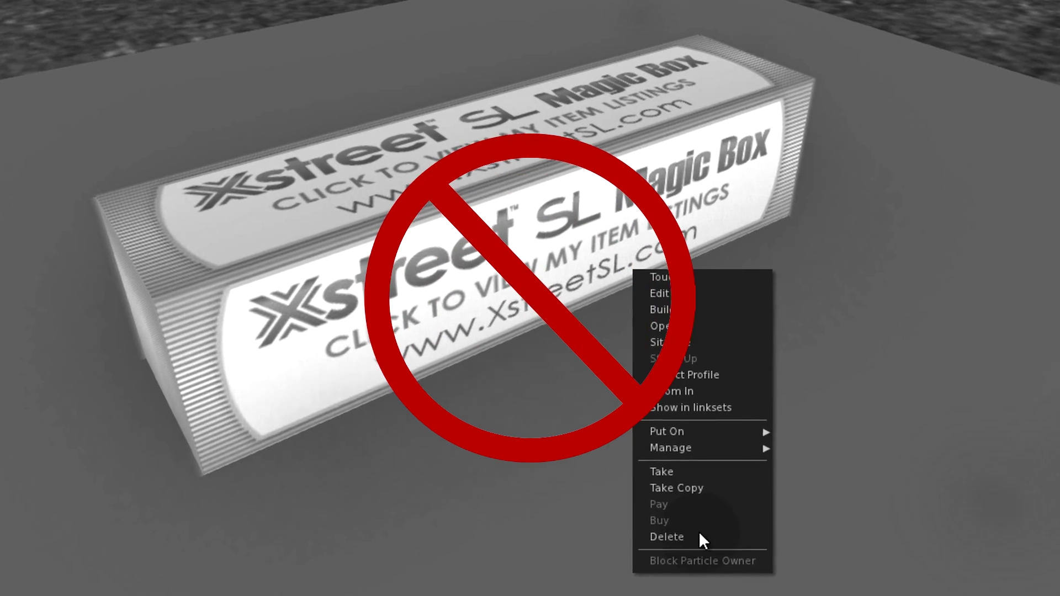
left_click(701, 536)
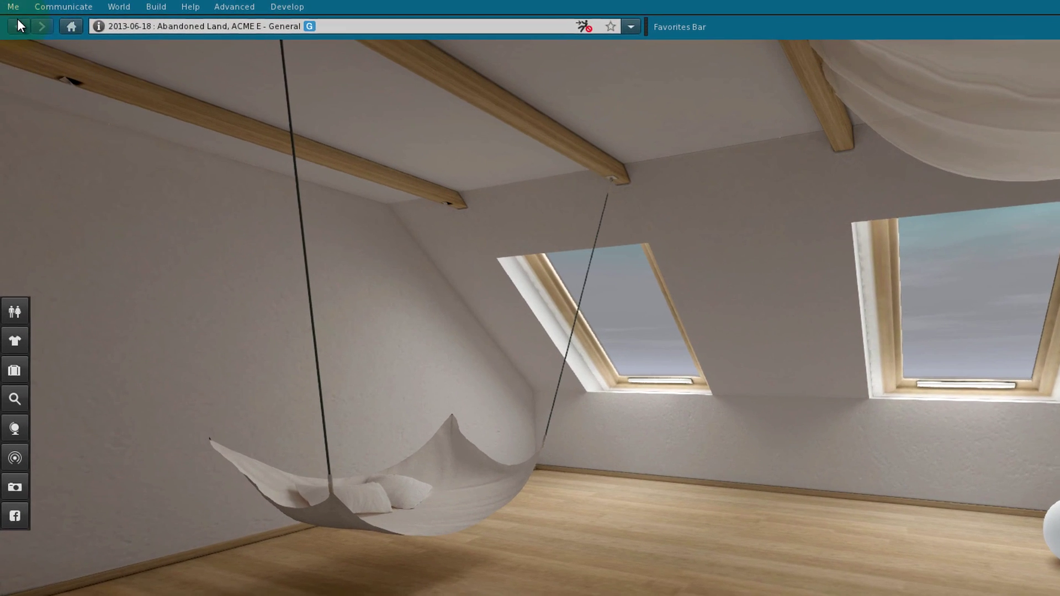
Open the Marketplace Listings window from the Me menu
left_click(10, 5)
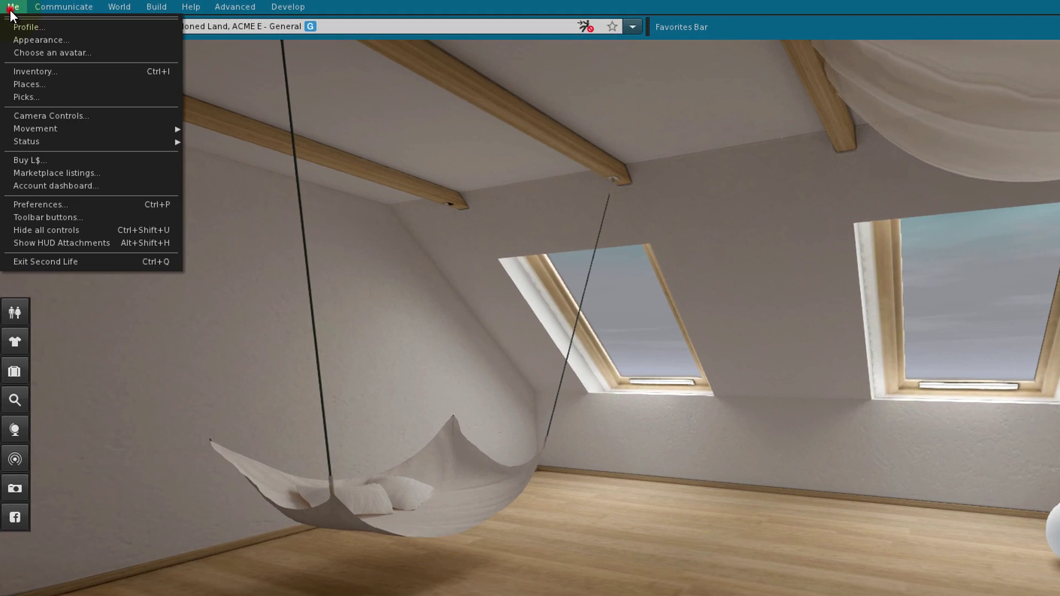
left_click(107, 174)
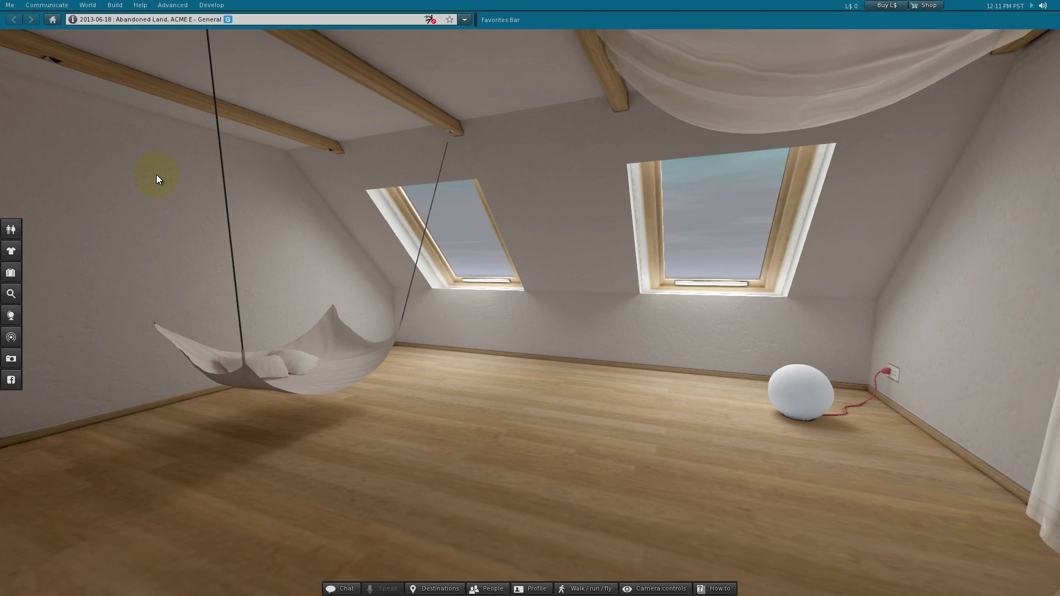
Add the Marketplace button to the bottom toolbar via Toolbar buttons
left_click(9, 5)
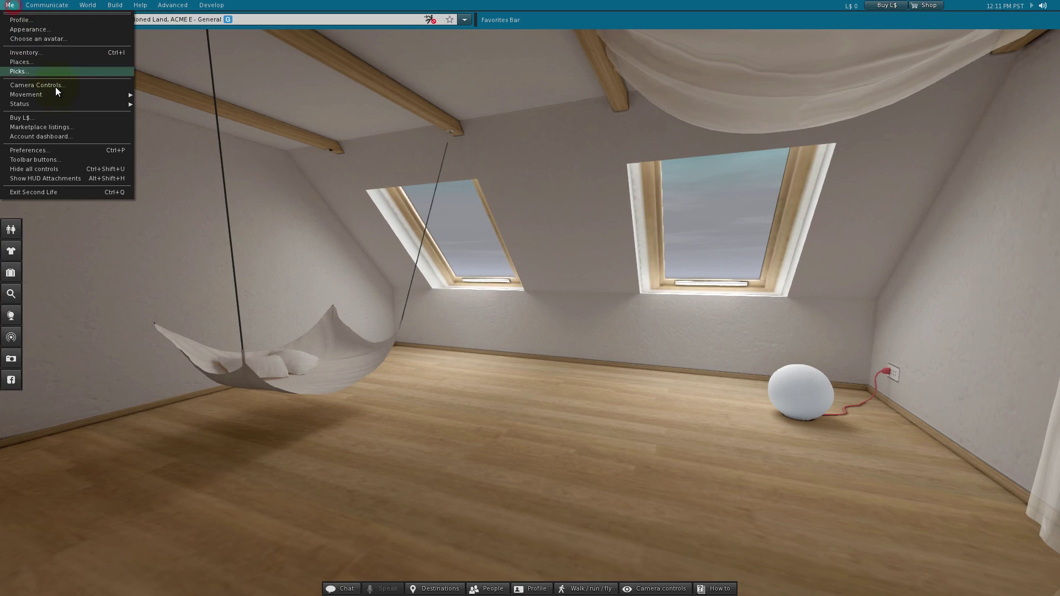
left_click(66, 160)
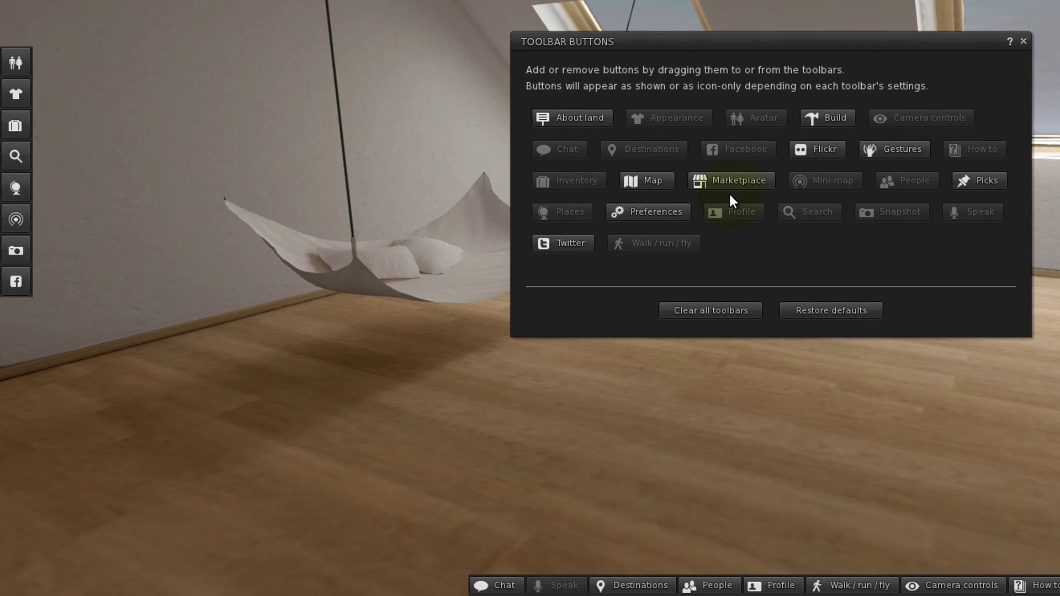
left_click_drag(732, 188, 475, 586)
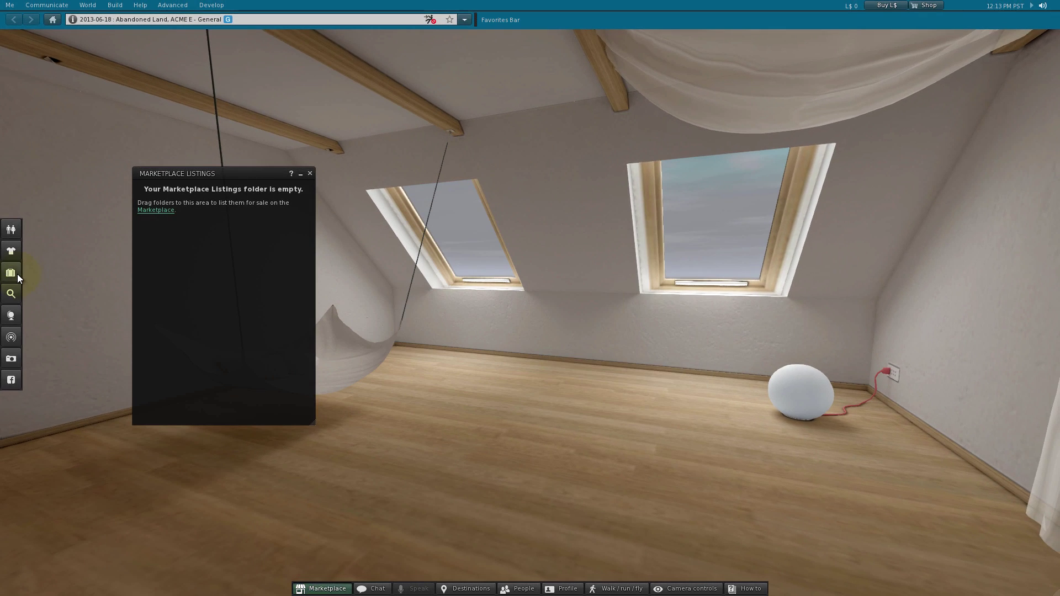
Copy Pretty Awesome Dress from Inventory into Marketplace Listings
left_click(17, 274)
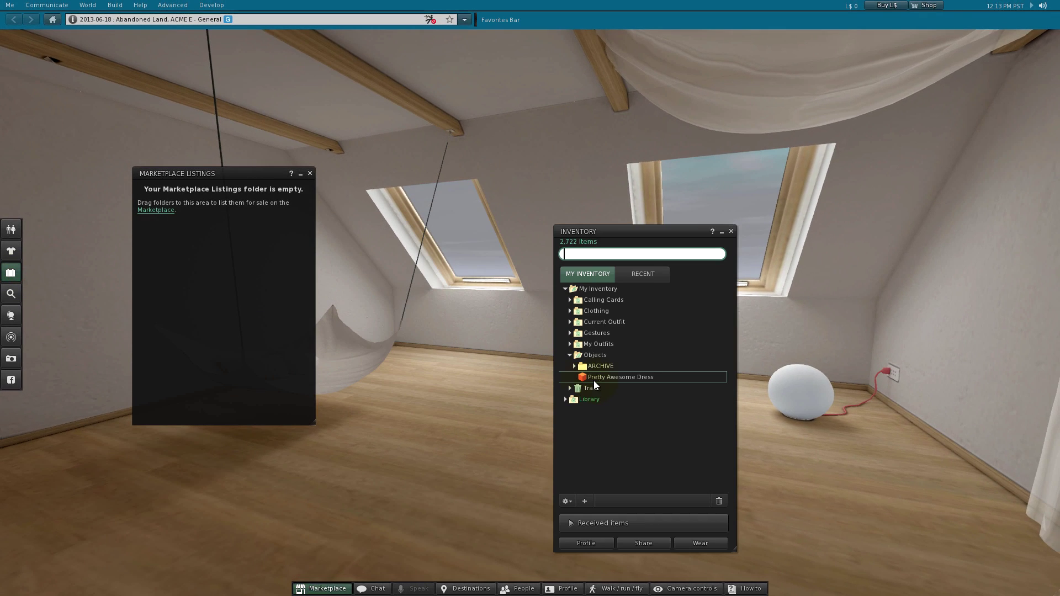
left_click_drag(595, 379, 156, 303)
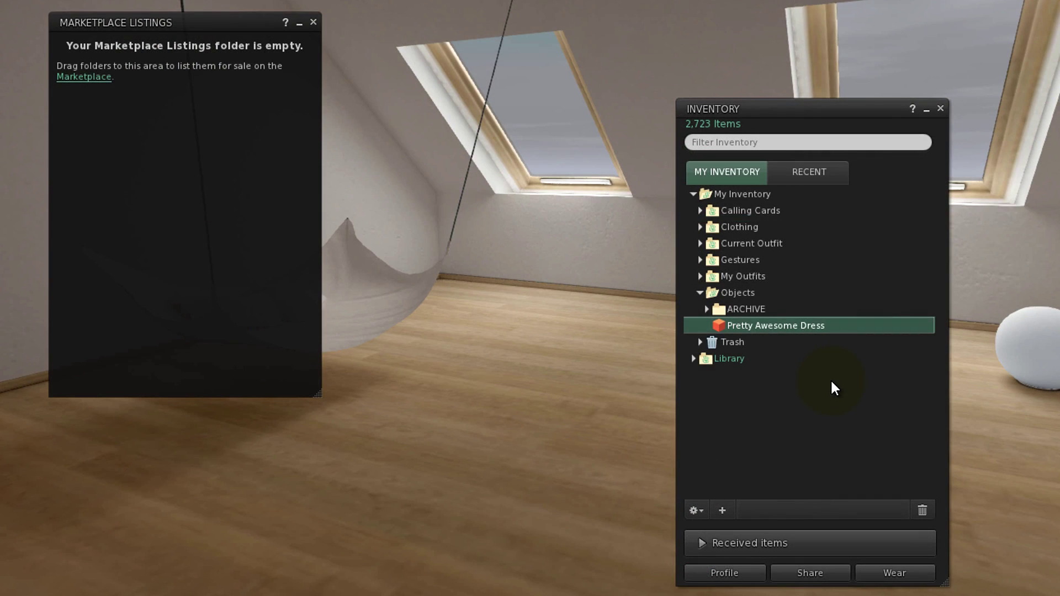
right_click(828, 325)
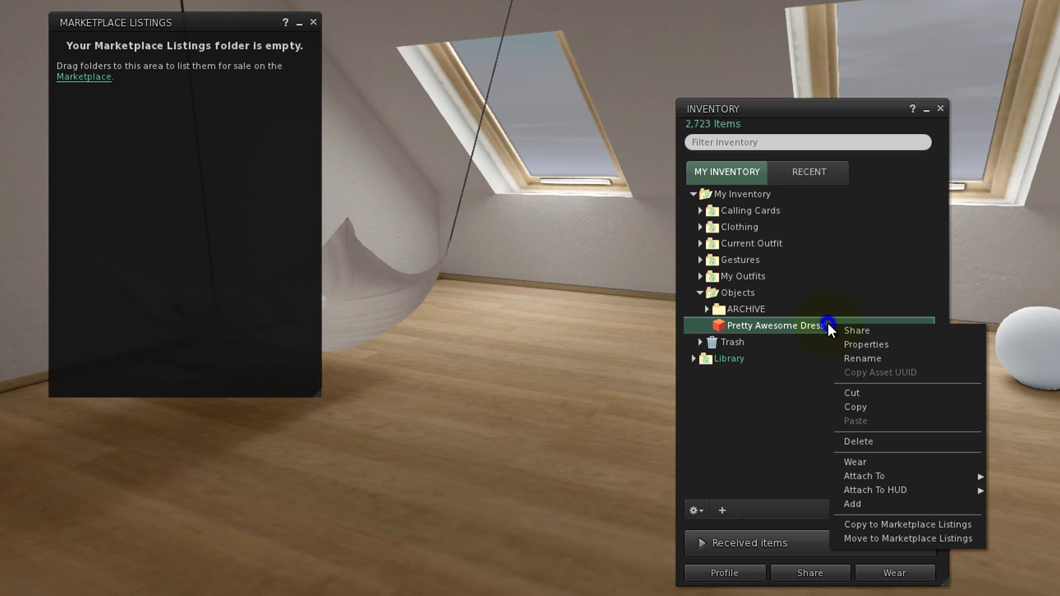
left_click(936, 527)
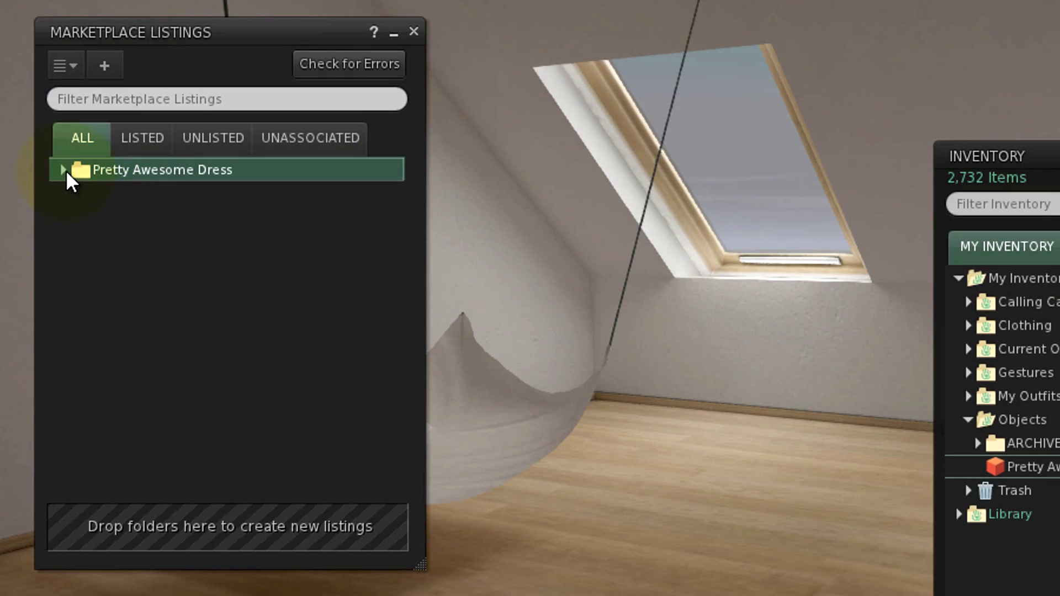
Show the dress listing's 1.0, 1.1 and 2.0 folders, then add a Neon Direwolf listing
left_click(64, 170)
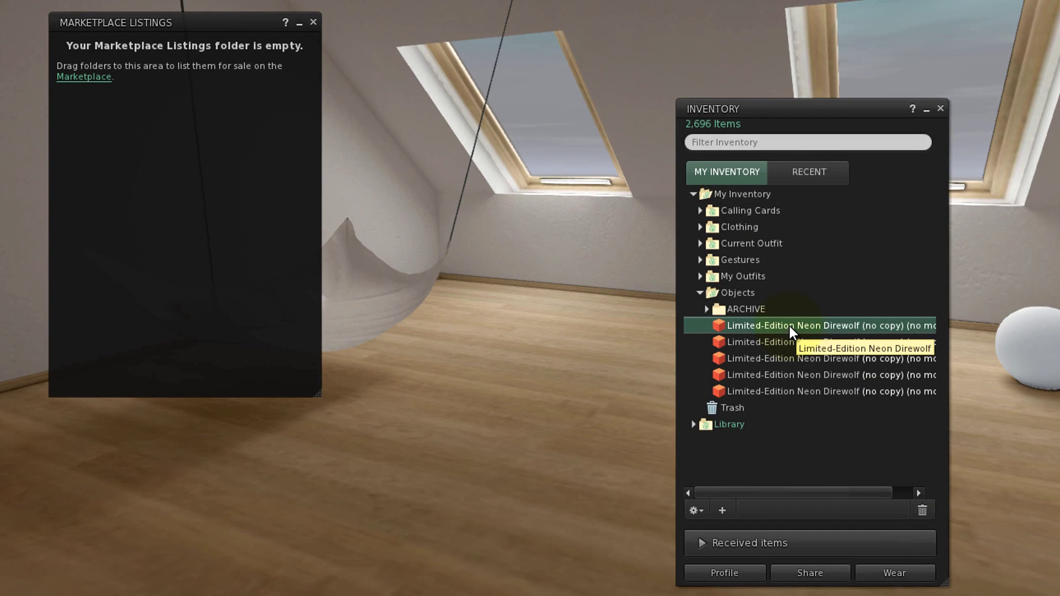
left_click_drag(789, 325, 229, 227)
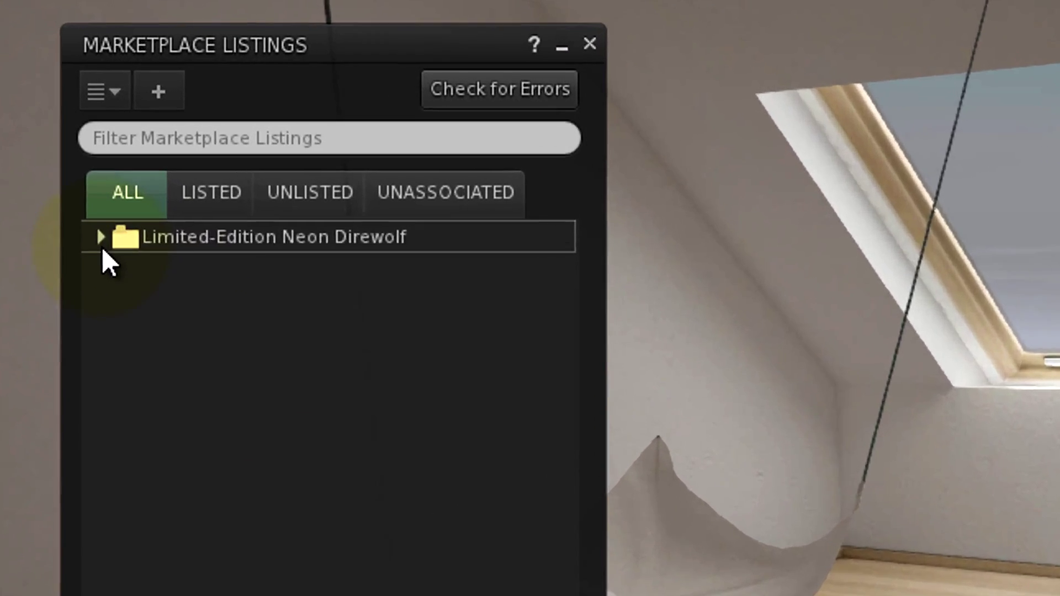
Expand the Direwolf listing, version and stock folders and delete the no-copy Direwolf
left_click(101, 237)
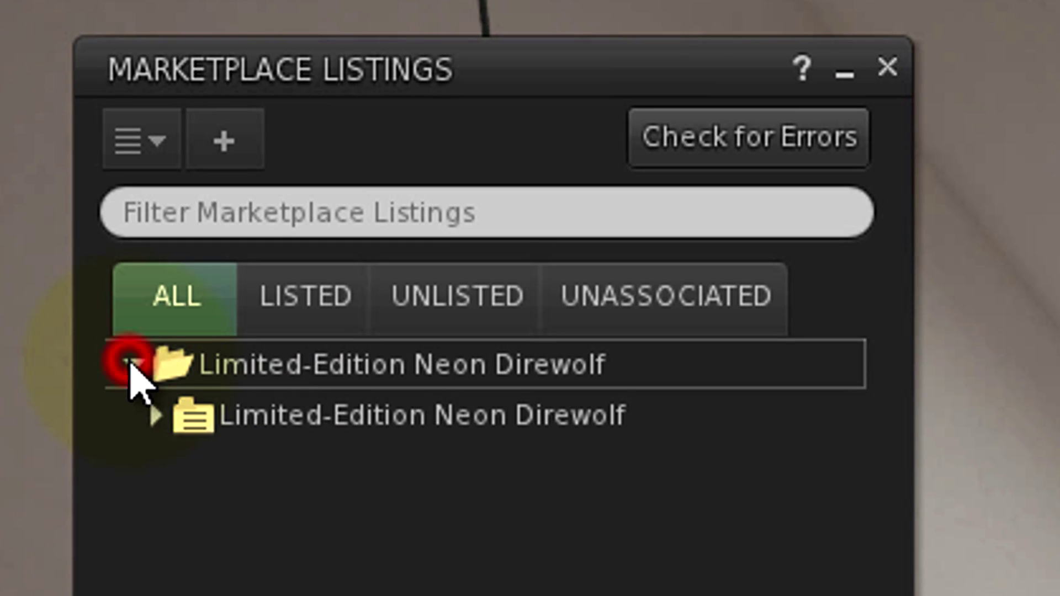
left_click(113, 269)
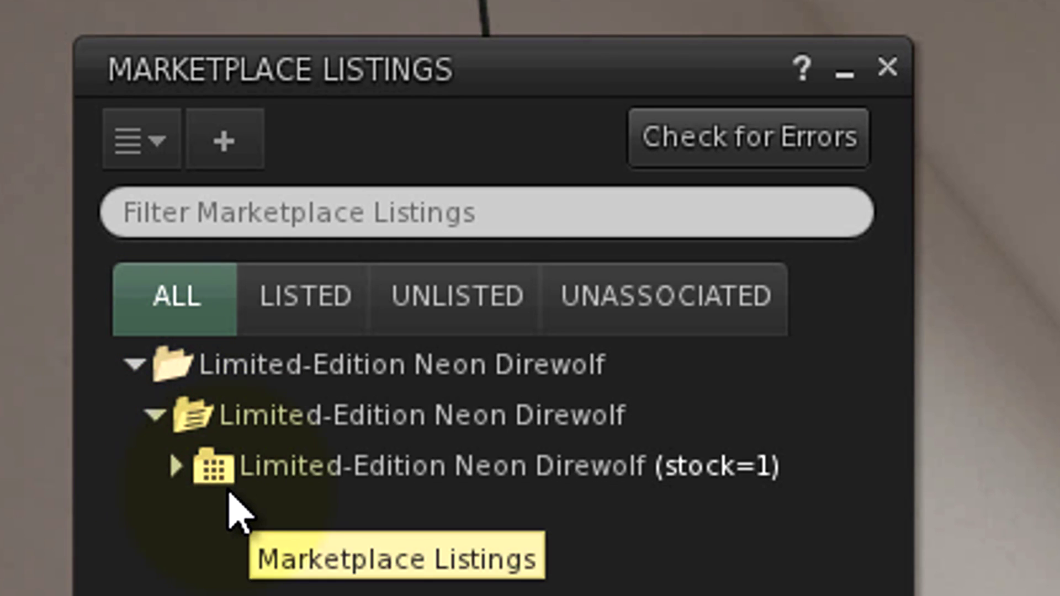
left_click(174, 467)
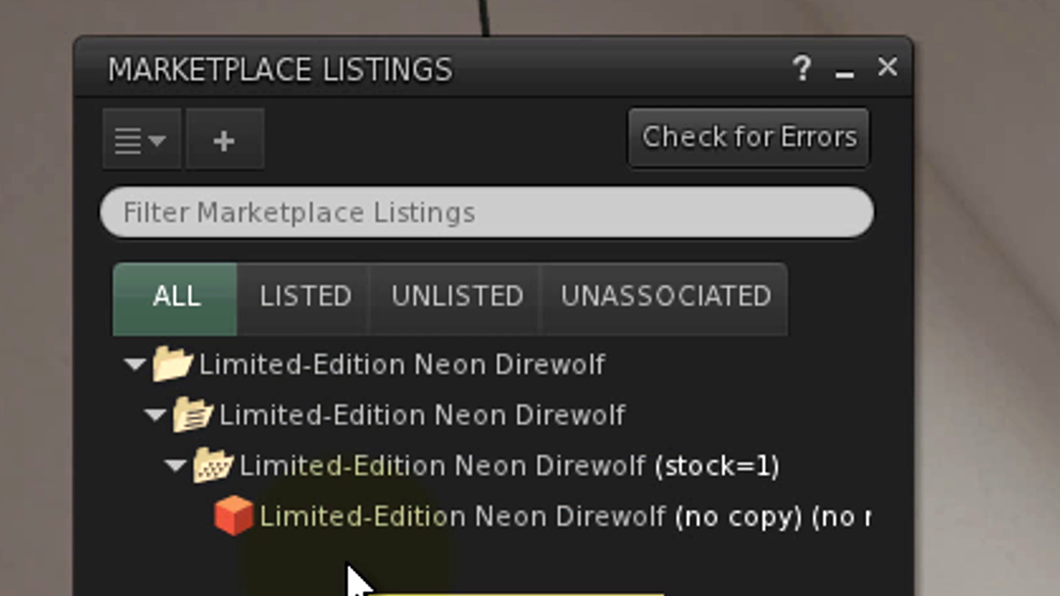
left_click(353, 516)
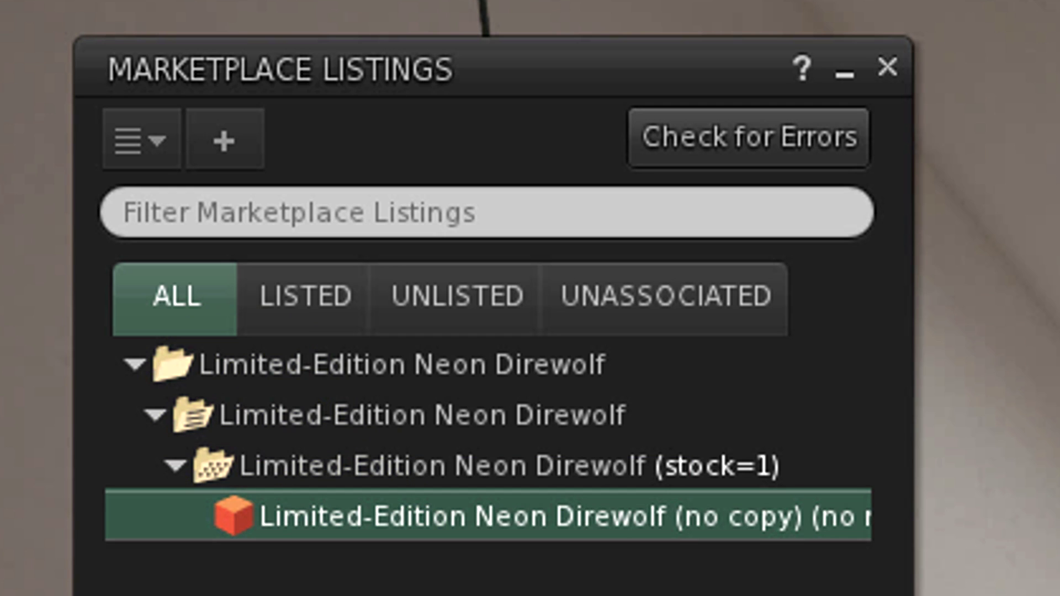
key("Delete")
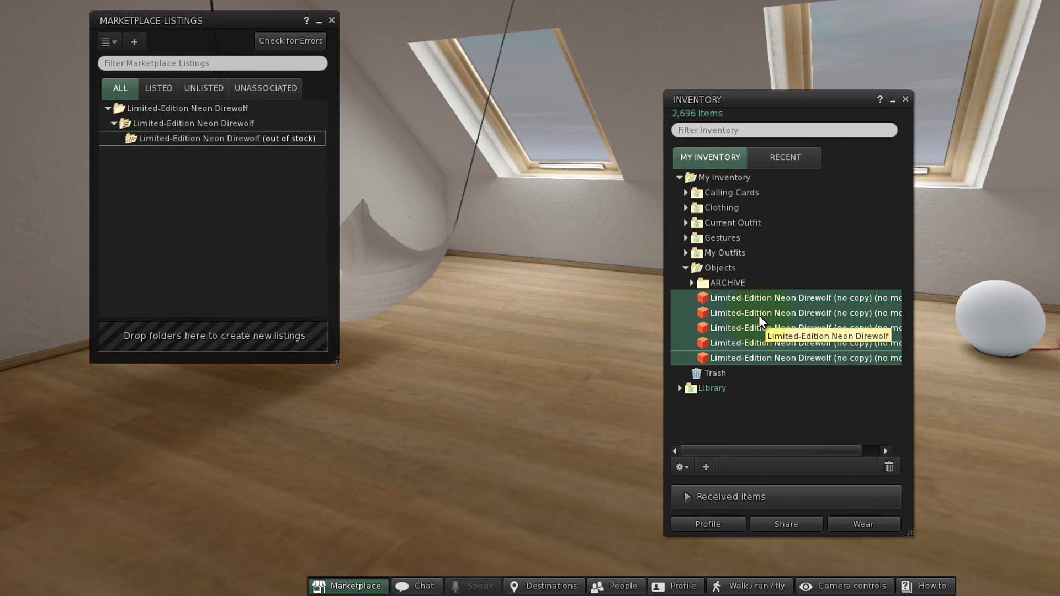
Restock the Direwolf stock folder with five colour variants; the INFO notecard is refused
left_click_drag(758, 315, 260, 146)
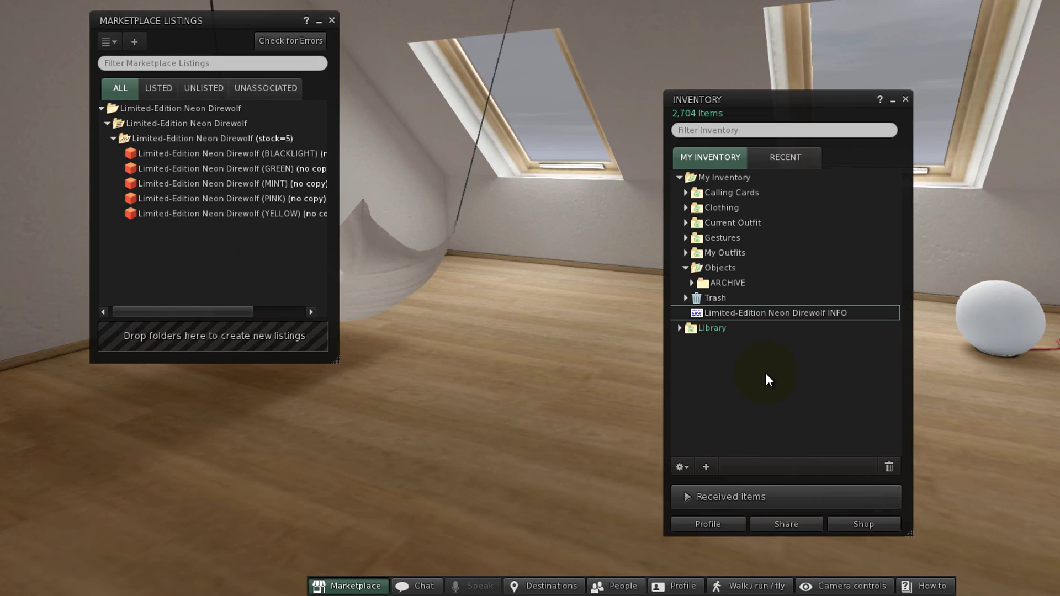
left_click_drag(789, 313, 251, 122)
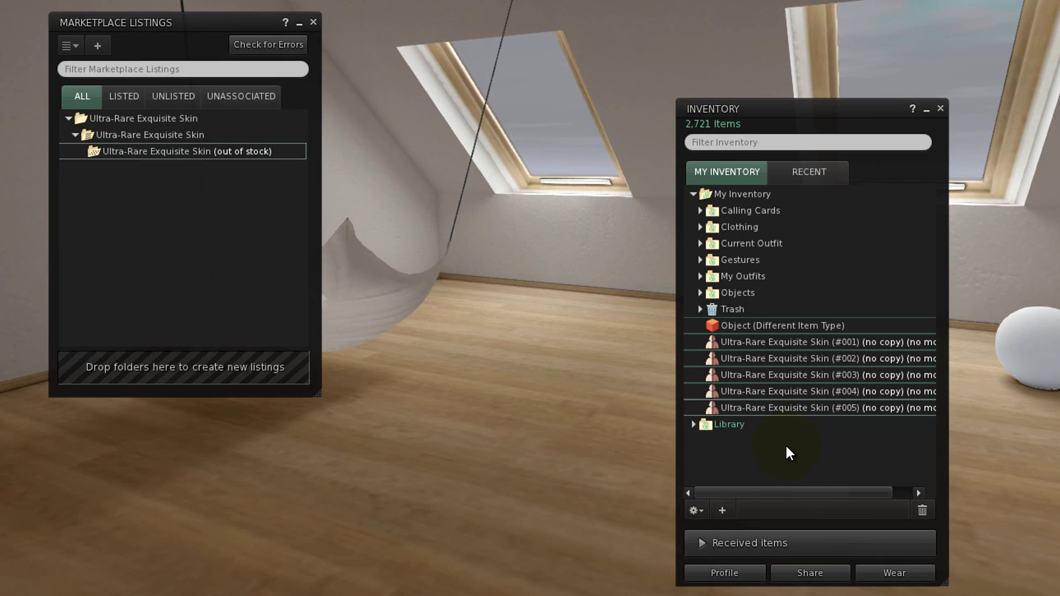
Fill the Exquisite Skin stock folder with five no-copy skins after the Object is rejected
left_click_drag(760, 325, 195, 159)
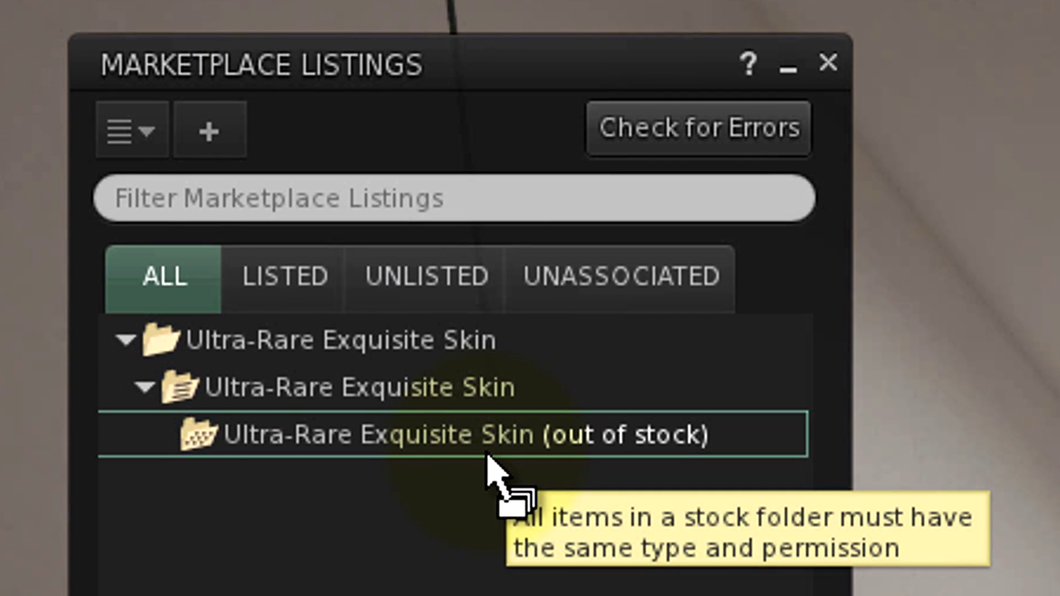
left_click_drag(489, 457, 488, 457)
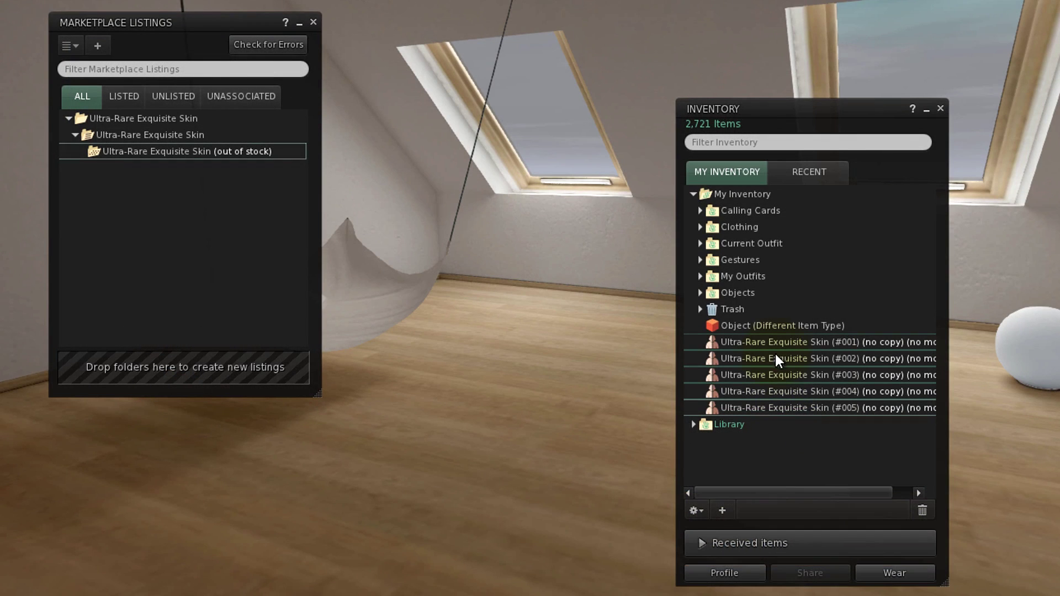
left_click_drag(773, 345, 203, 172)
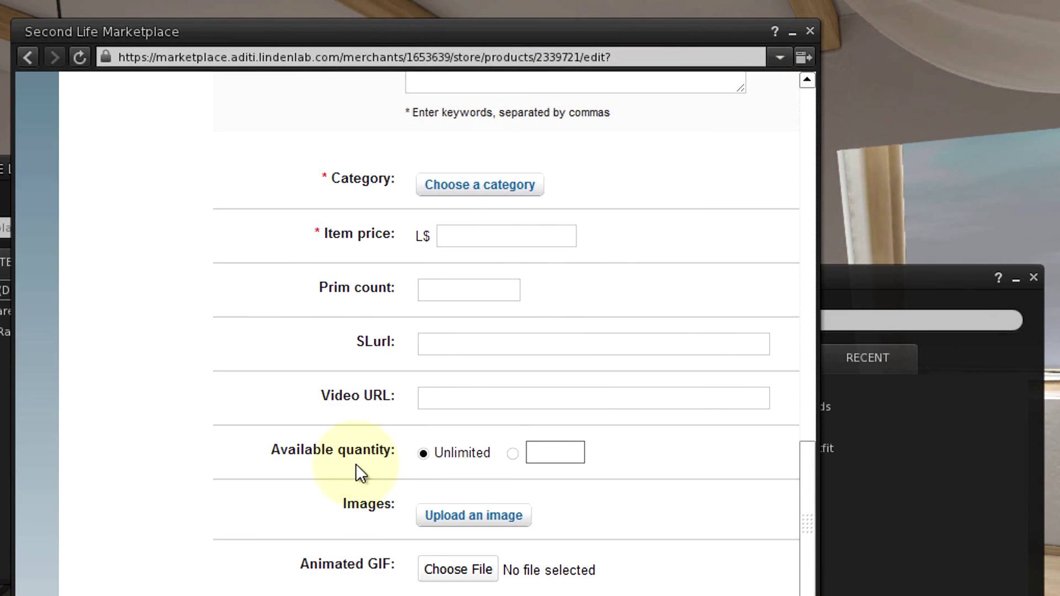
Set the listing's Available quantity to 5
left_click(555, 452)
type("5")
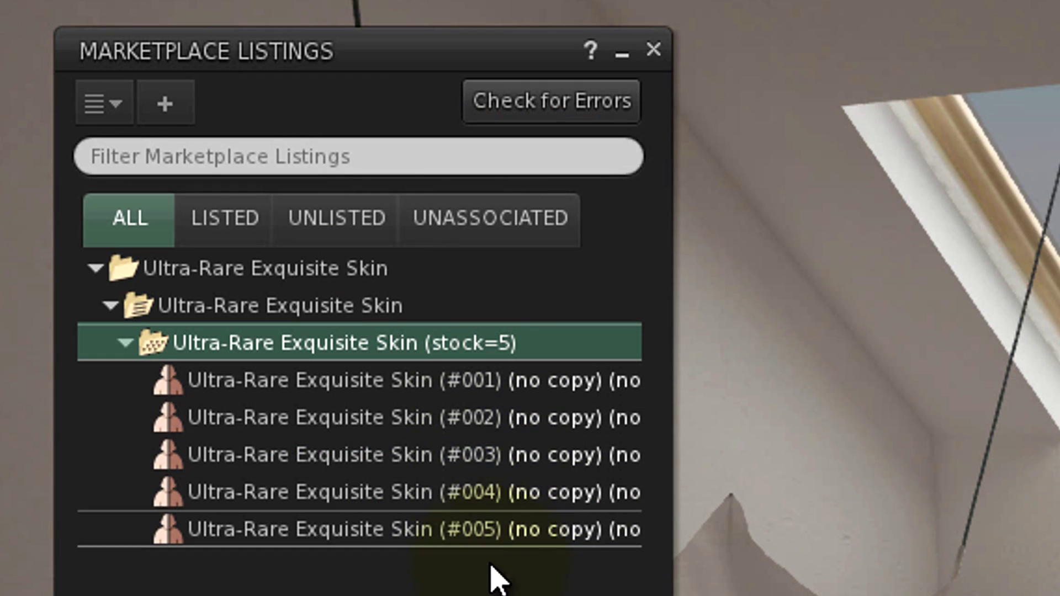
Delete skin #001 from the Ultra-Rare Exquisite Skin stock folder, leaving stock=4 (#002–#005)
left_click(387, 380)
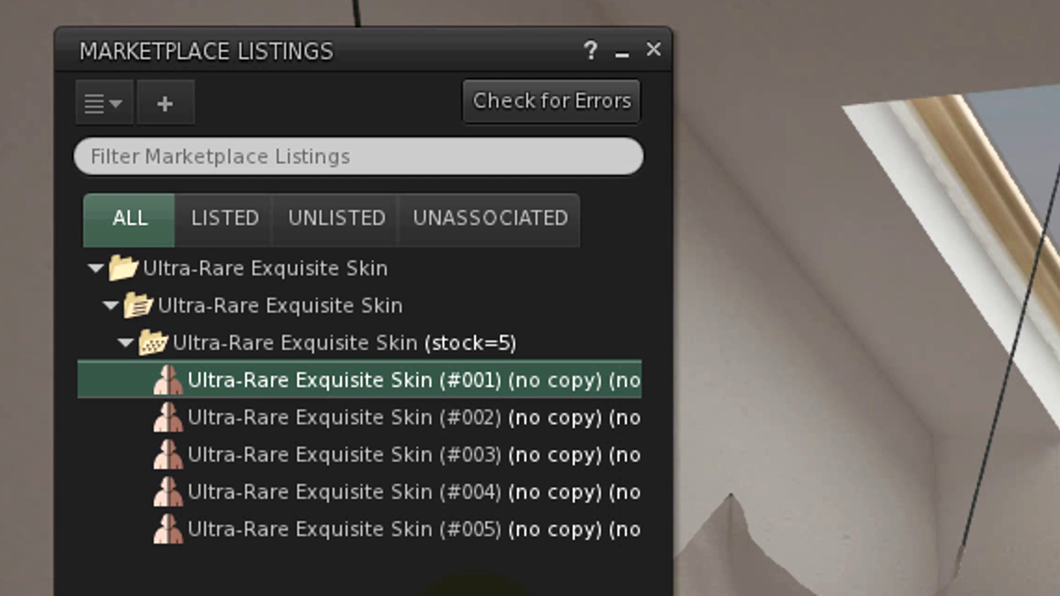
key("Delete")
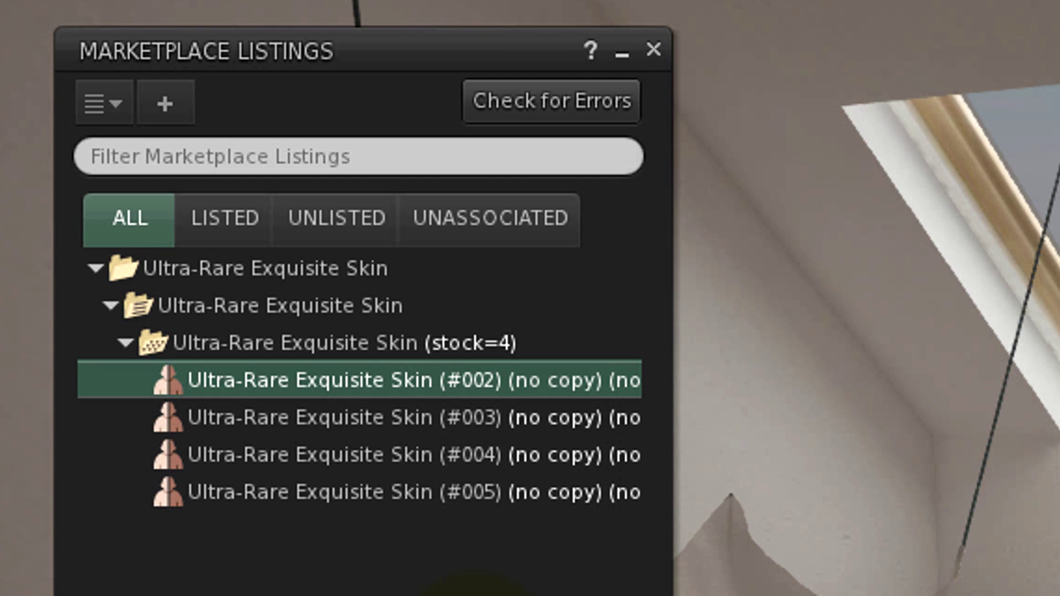